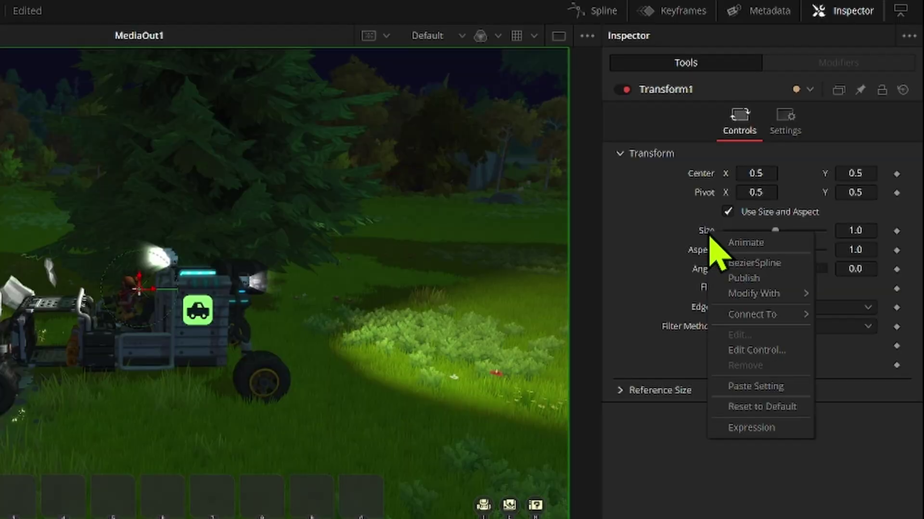
Attach an Expression modifier to Transform1's Size and review its Number Out and Point Out fields
mouse_move(787, 299)
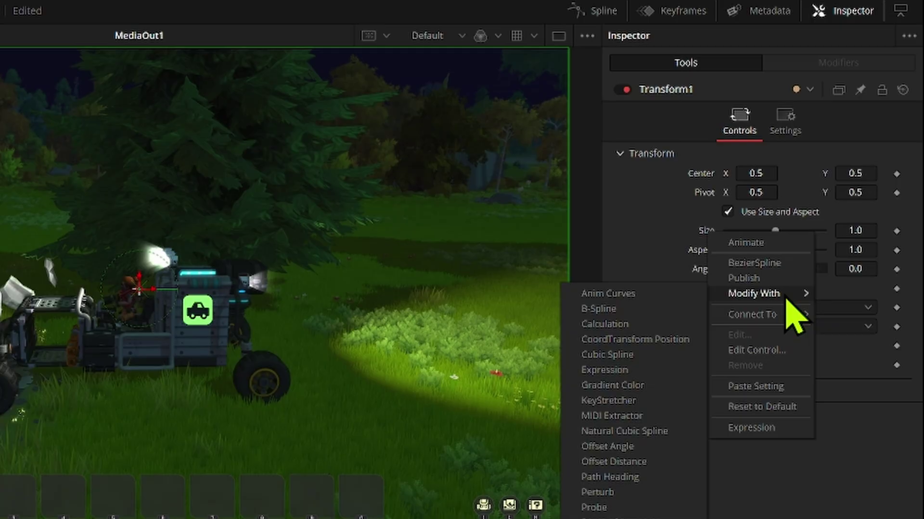
left_click(656, 370)
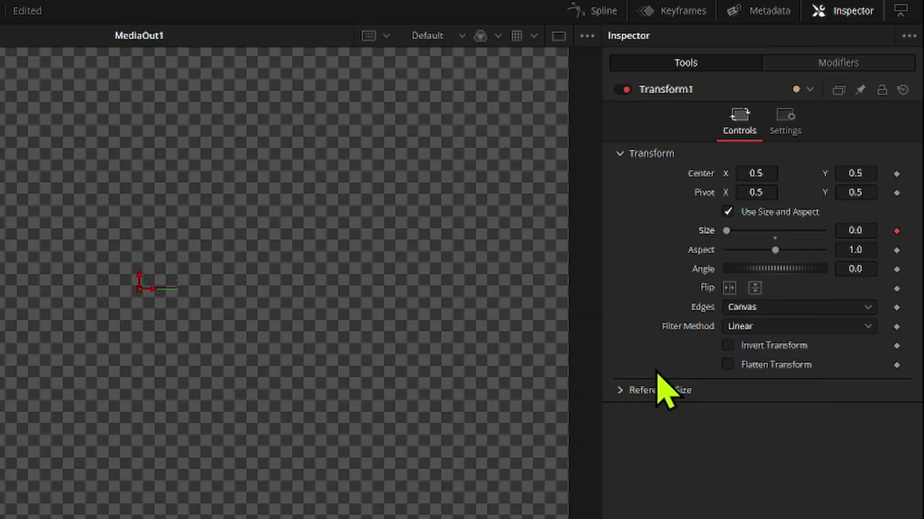
left_click(837, 63)
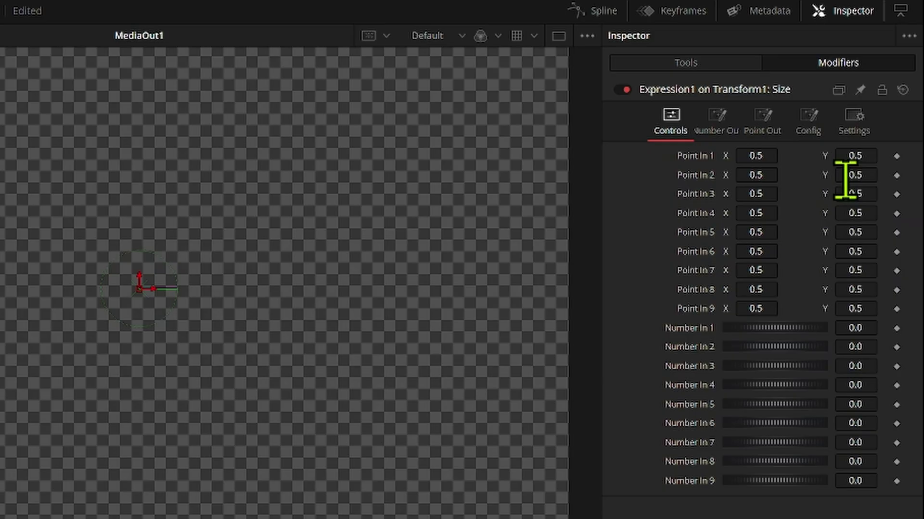
left_click(726, 134)
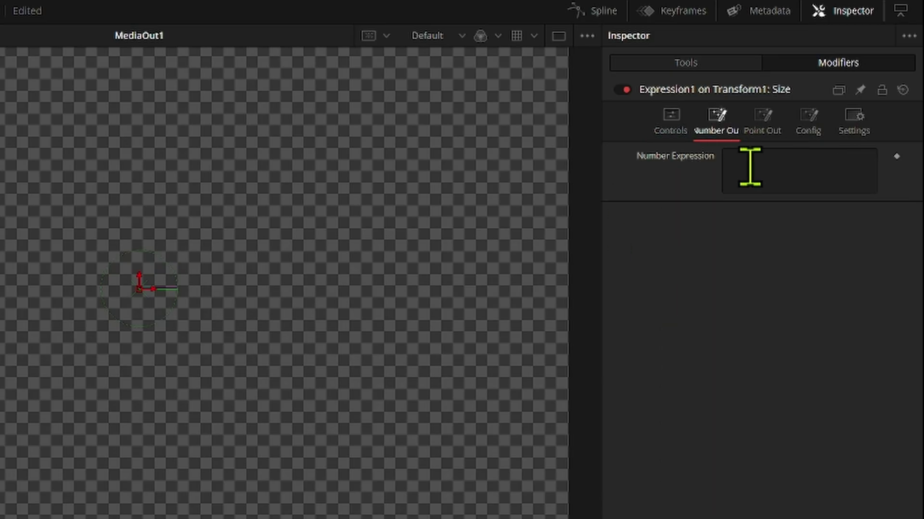
left_click(763, 130)
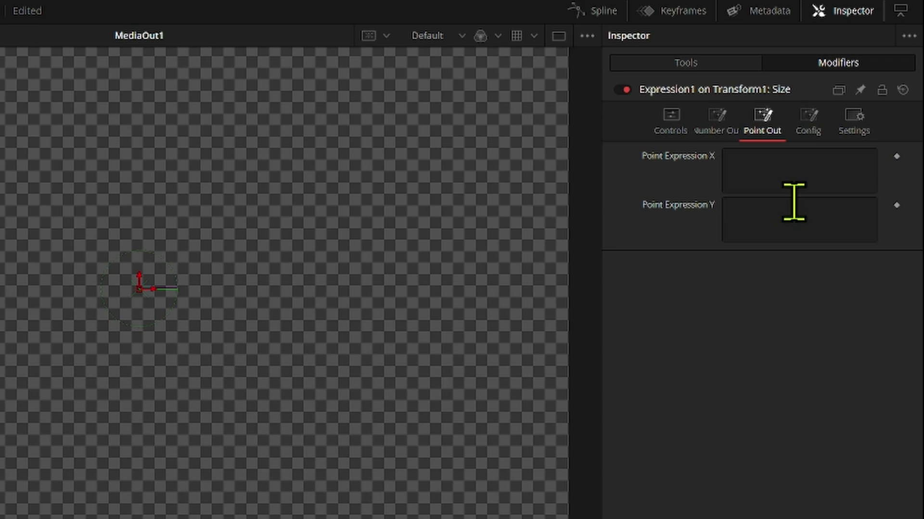
Add a simple expression field to Angle, then start editing the Size modifier's Number Expression
right_click(706, 264)
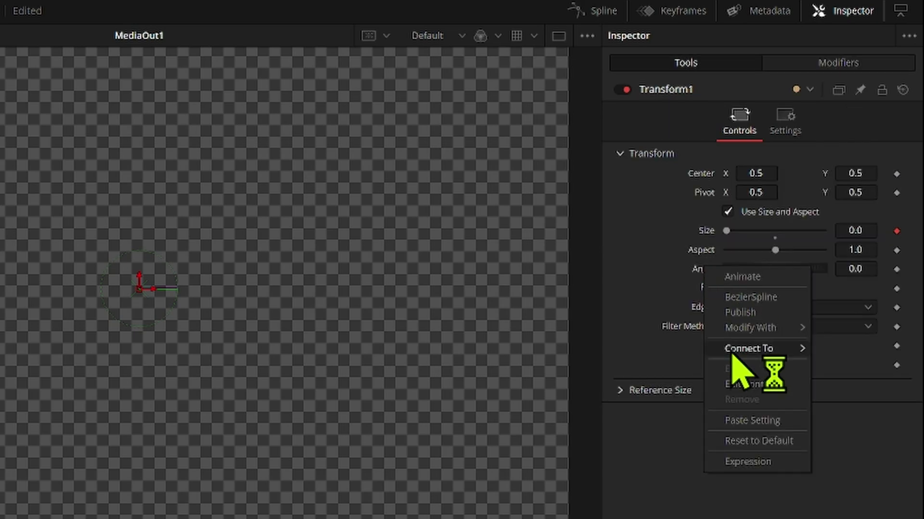
left_click(765, 461)
left_click(767, 287)
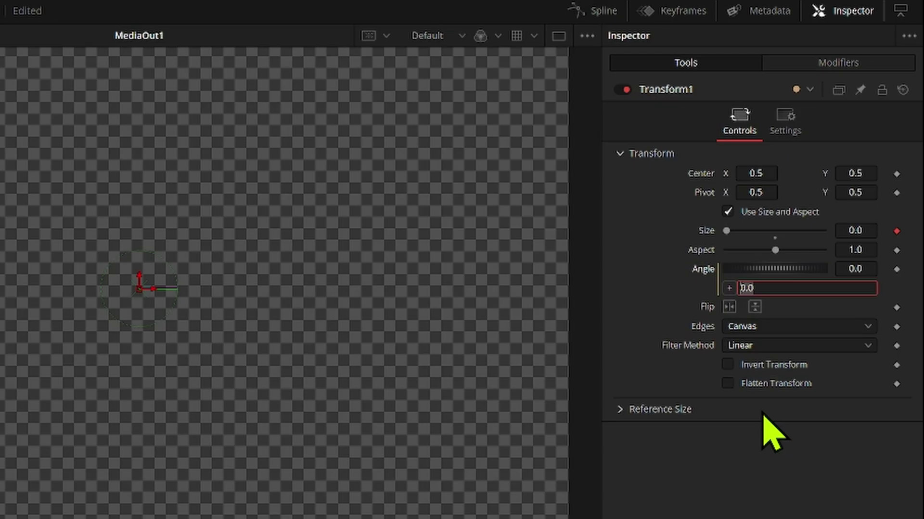
left_click(825, 65)
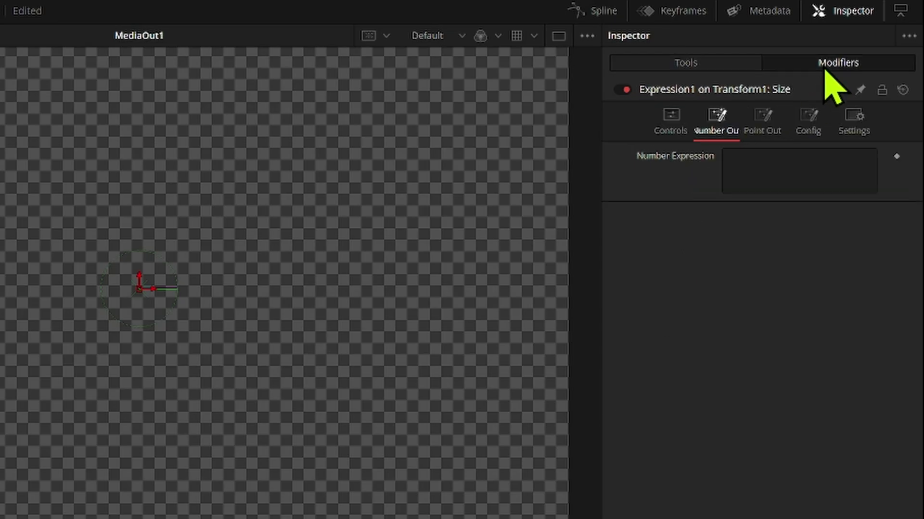
left_click(761, 175)
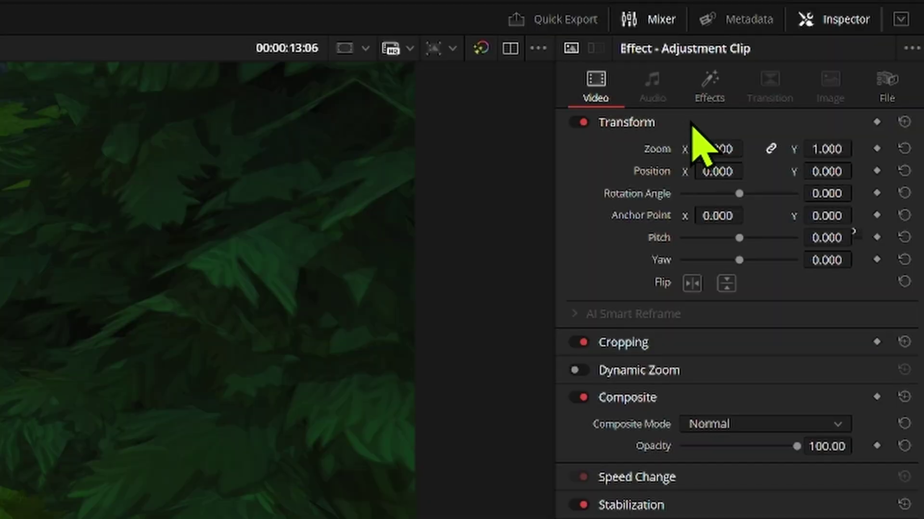
List the Adjustment Clip's applied effects in the Inspector to locate MagicAnimateV3
left_click(704, 99)
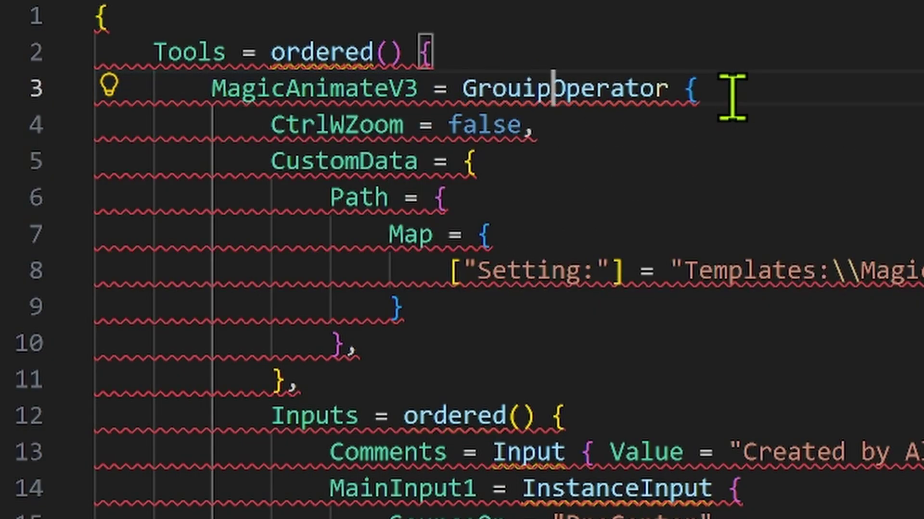
Fix line 3 to read GroupOperator and select the entire macro text
key("BackSpace")
key("BackSpace")
key("BackSpace")
type("up")
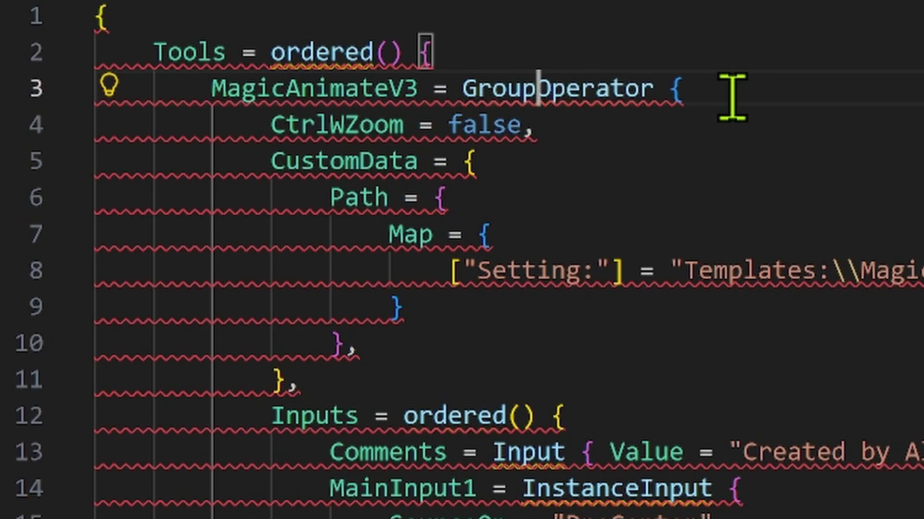
key("ctrl+a")
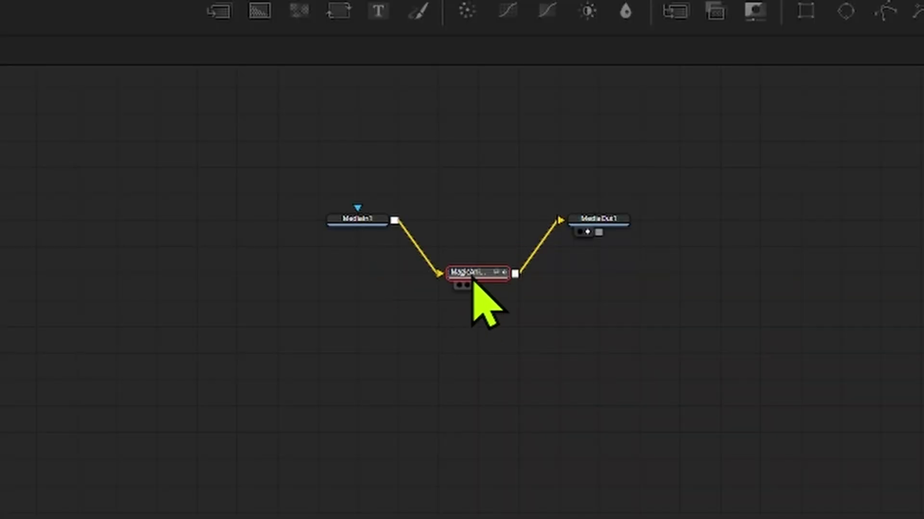
Replace the old MagicAnimate node with the pasted group version between MediaIn1 and MediaOut1
key("Delete")
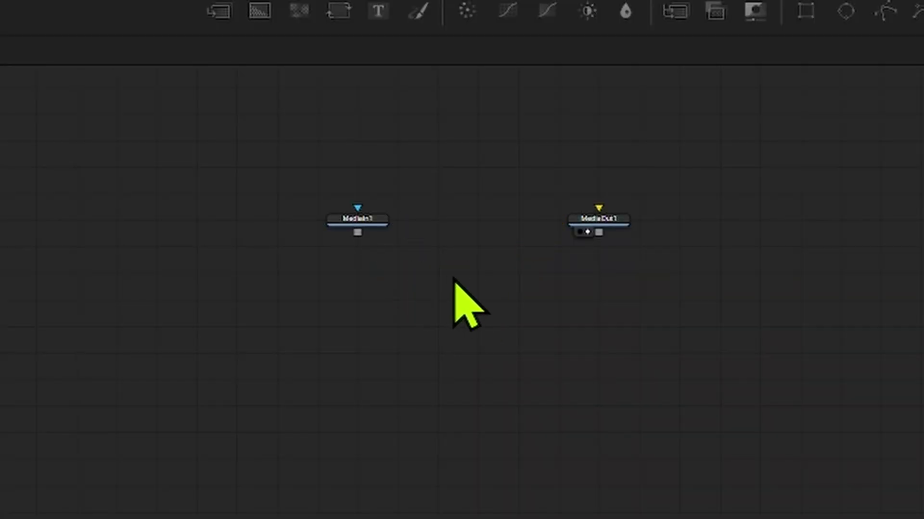
key("ctrl+v")
left_click_drag(452, 279, 500, 225)
Expand the macro and AnimsGroup, move AnimsGroup up-left, and select the Spins node
left_click(503, 219)
scroll(674, 356, "up", 5)
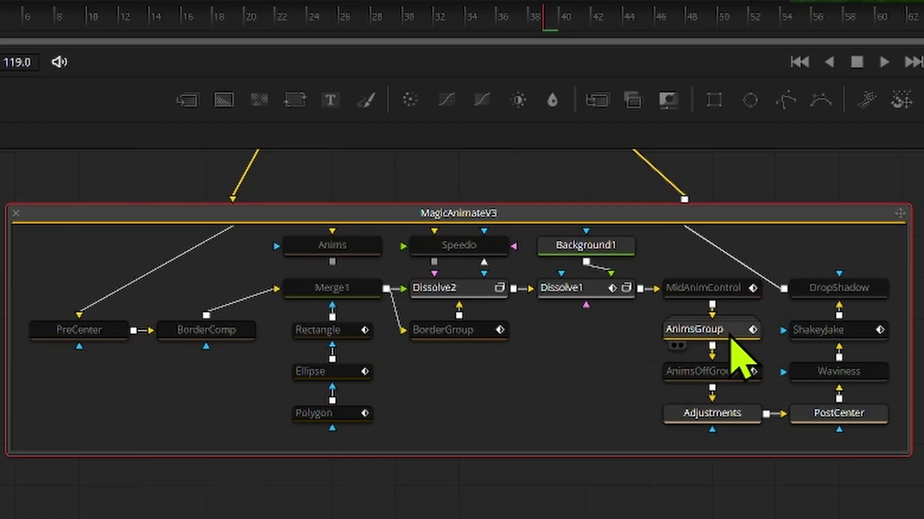
left_click(731, 338)
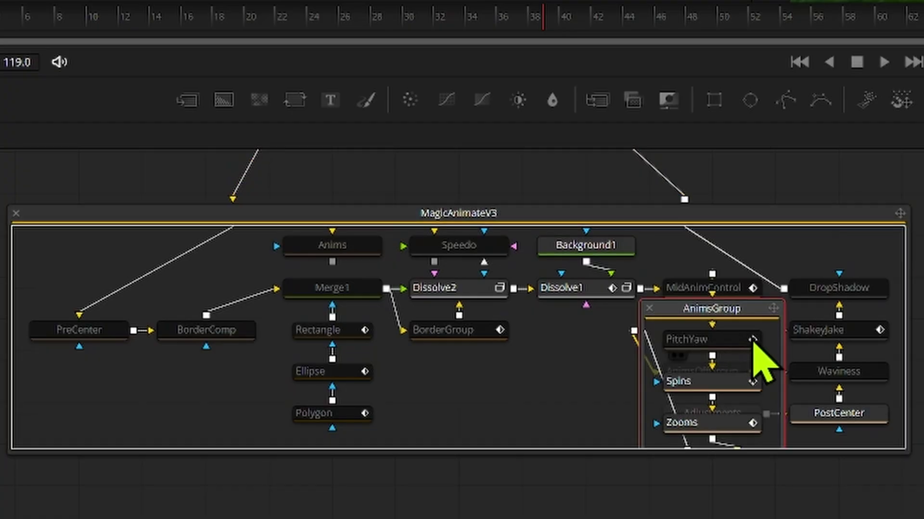
left_click_drag(742, 326, 590, 274)
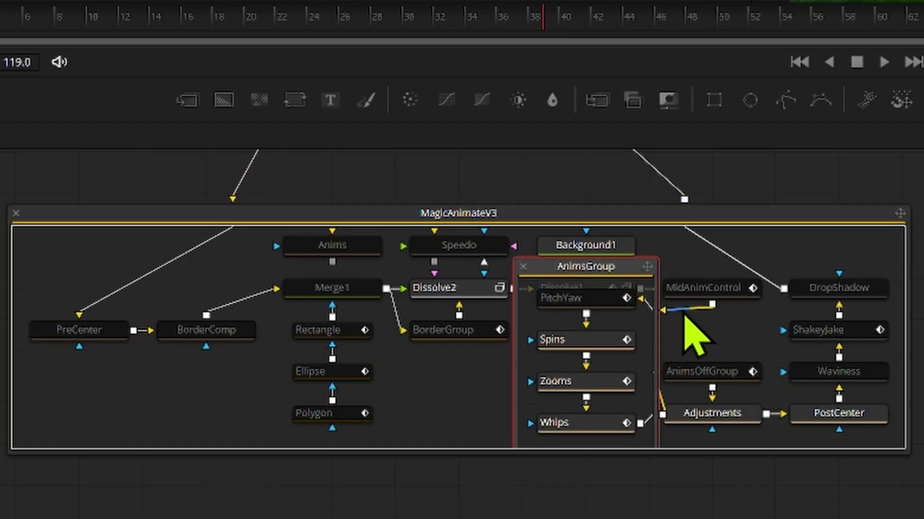
left_click(580, 346)
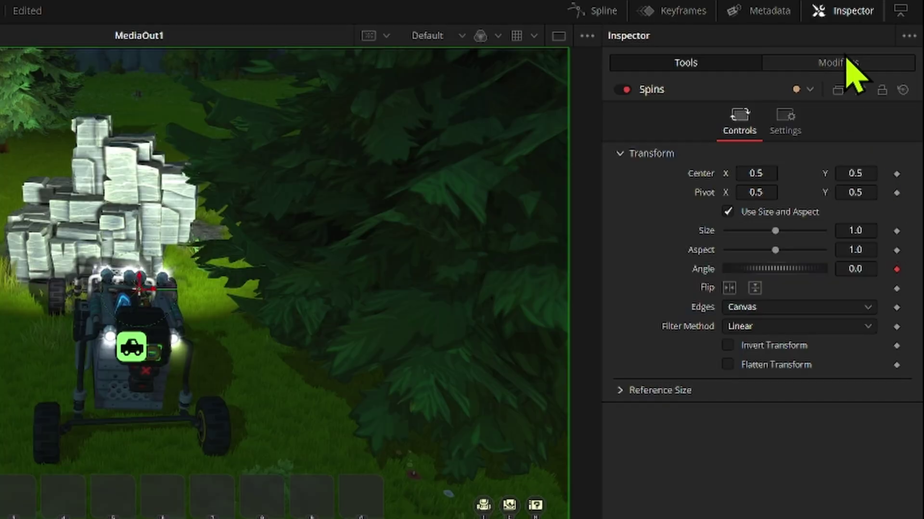
Read the Spins node's SpinCurve modifier, checking its Input and Offset expressions
left_click(839, 63)
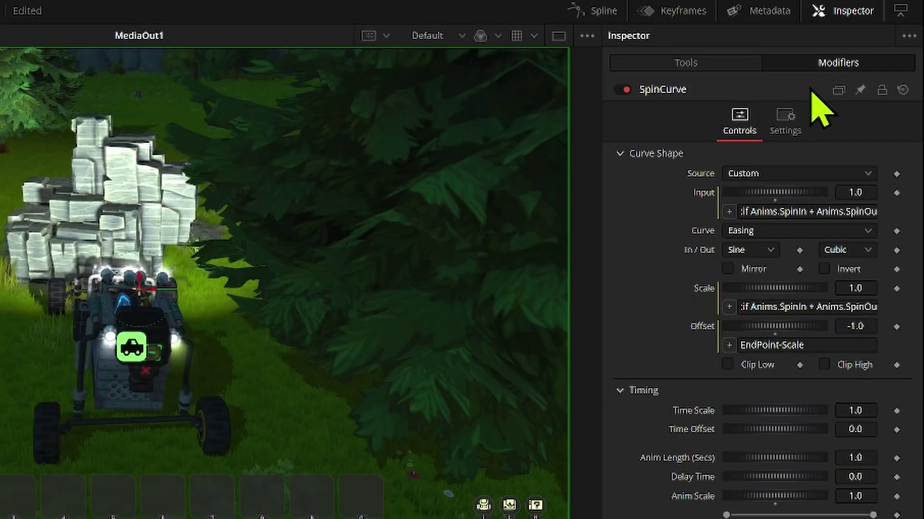
left_click(785, 212)
left_click_drag(815, 345, 701, 346)
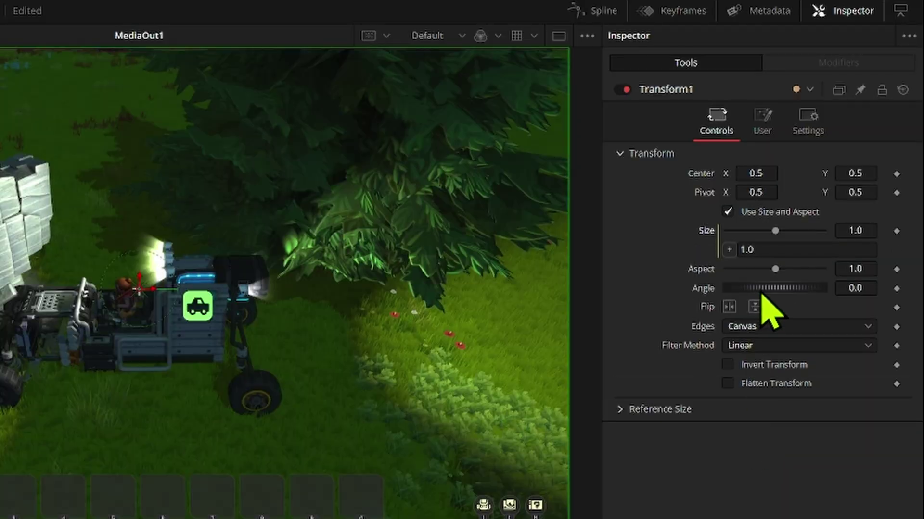
Replace Size's 1.0 expression with dostring(Transform1.MyExpression.Value), confirming the control name on the User page
left_click_drag(775, 250, 683, 244)
type("dostring")
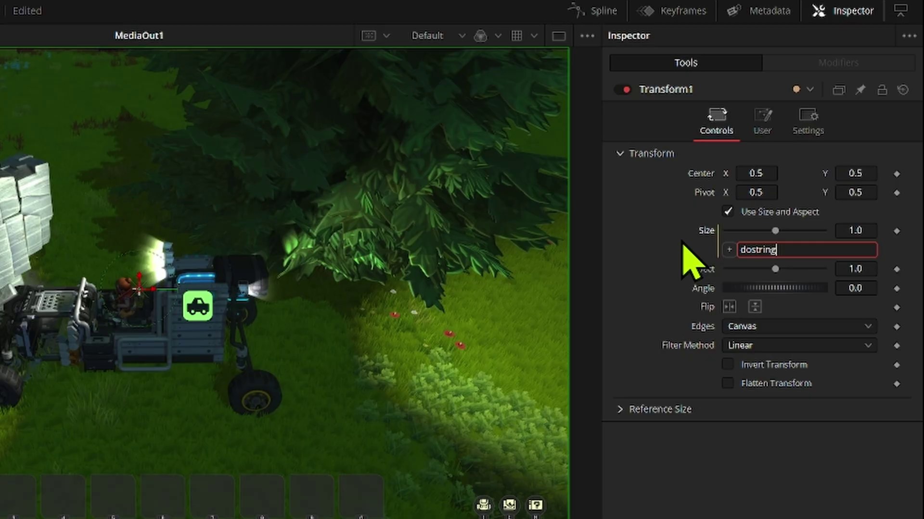
type("(\"")
key("BackSpace")
type("Transform1.")
left_click(769, 123)
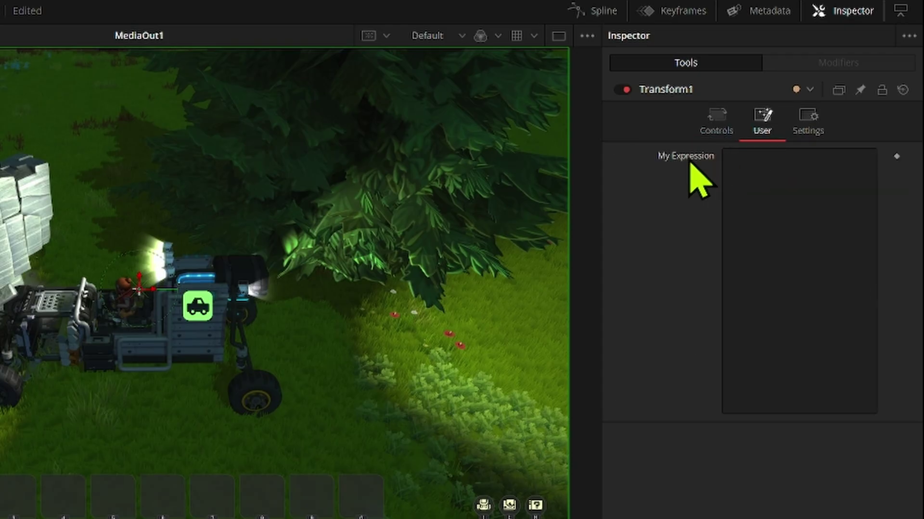
left_click(711, 136)
type("MyExpression")
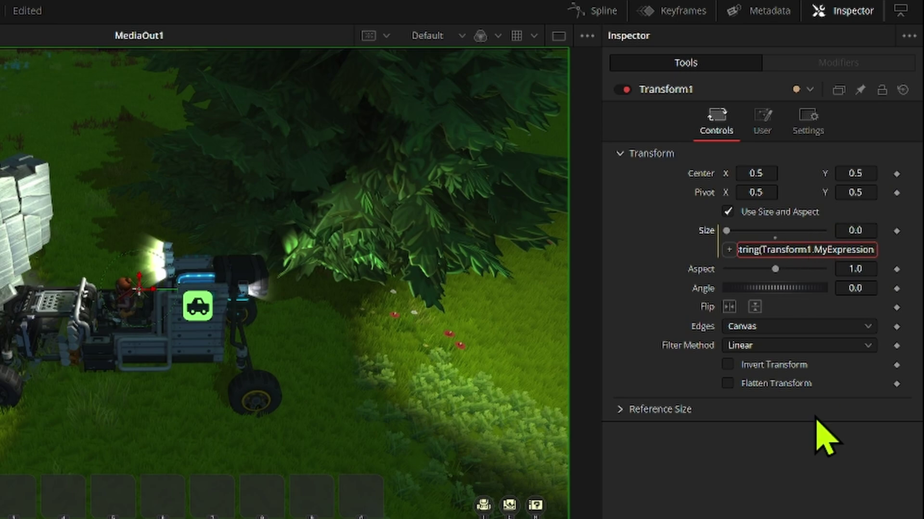
type(".Value")
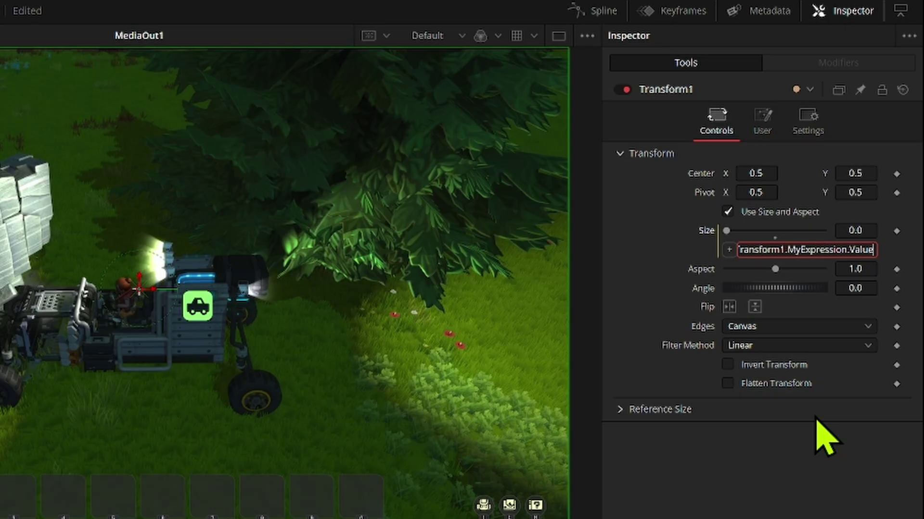
key("Left")
key("Left")
key("Left")
key("Left")
key("Left")
Enter 'return 1' in the My Expression control and confirm Size reads 1.0 on Controls
left_click(762, 126)
left_click(771, 192)
type("return")
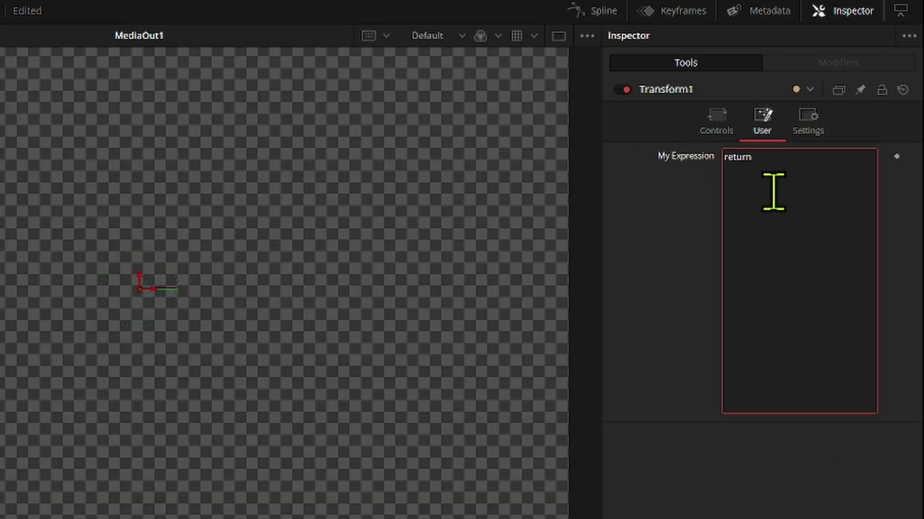
type(" 1")
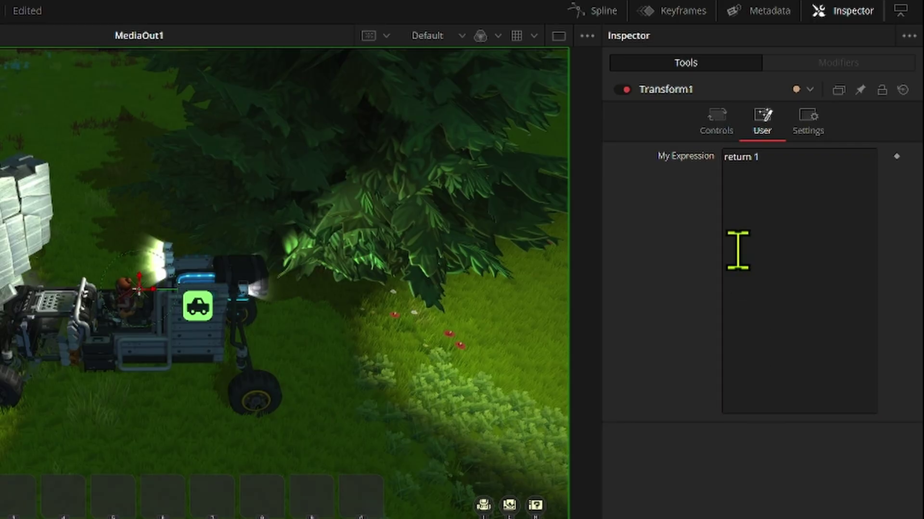
left_click(717, 127)
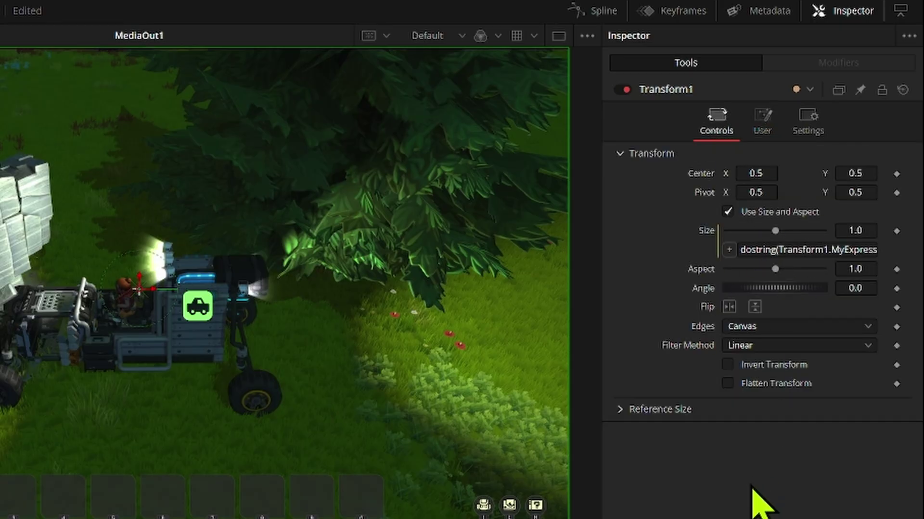